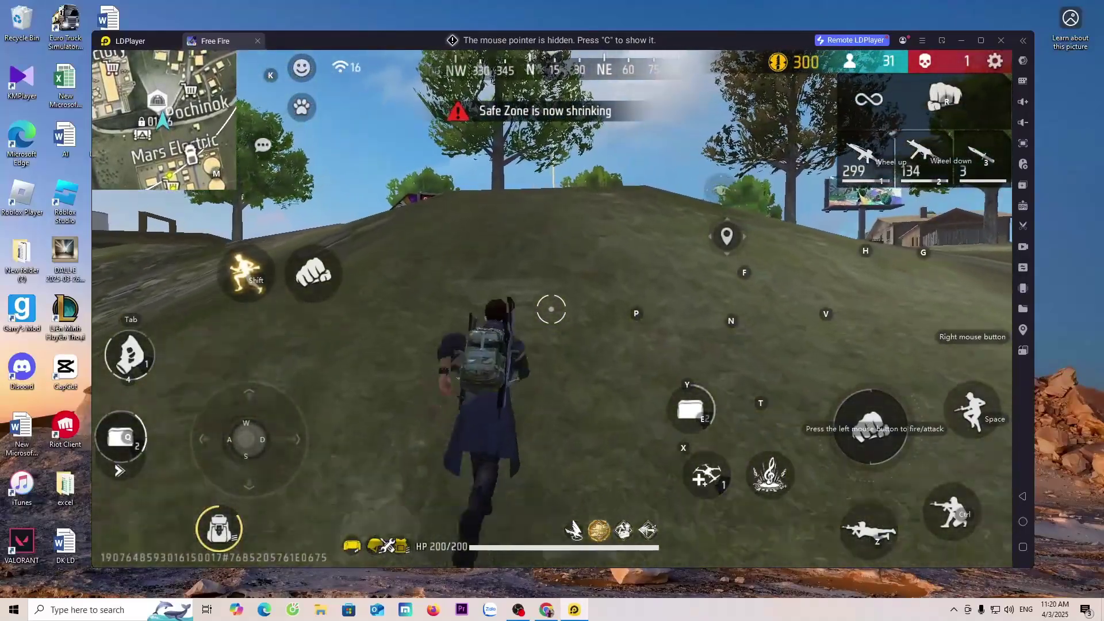
Run the Free Fire character over the grassy hill, past the purple-and-orange structure, and turn toward the southwest.
key("w")
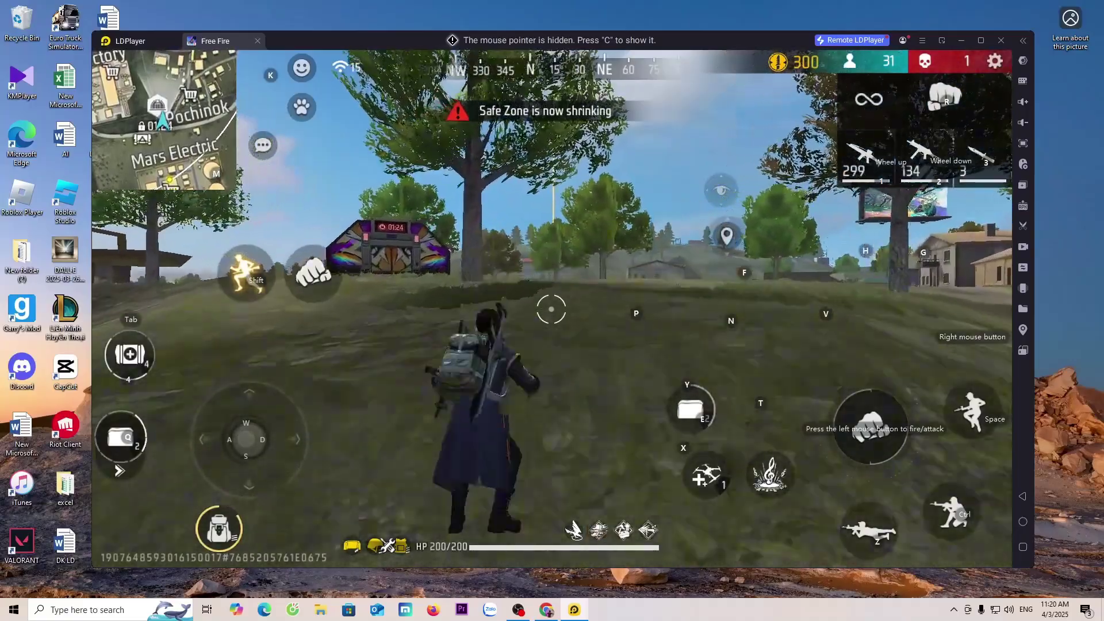
key("w")
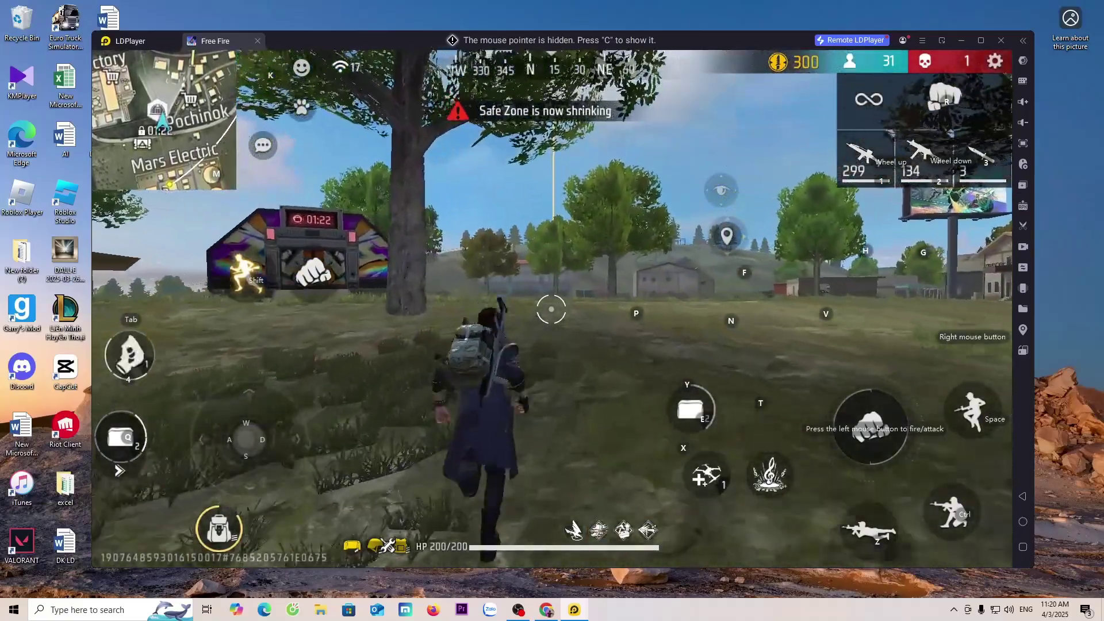
key("w")
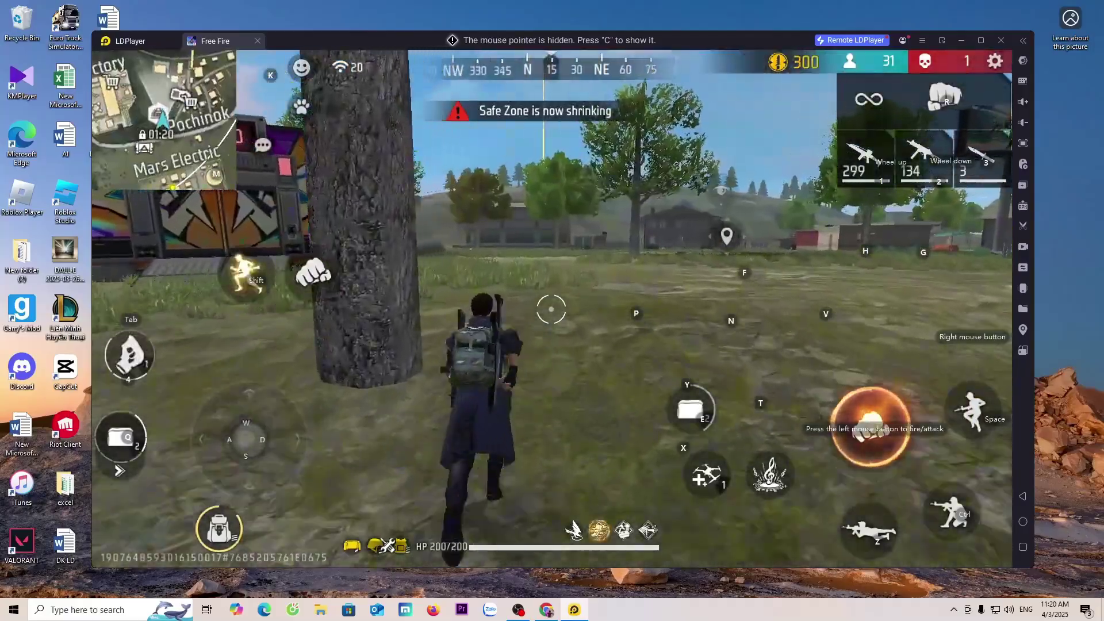
key("w")
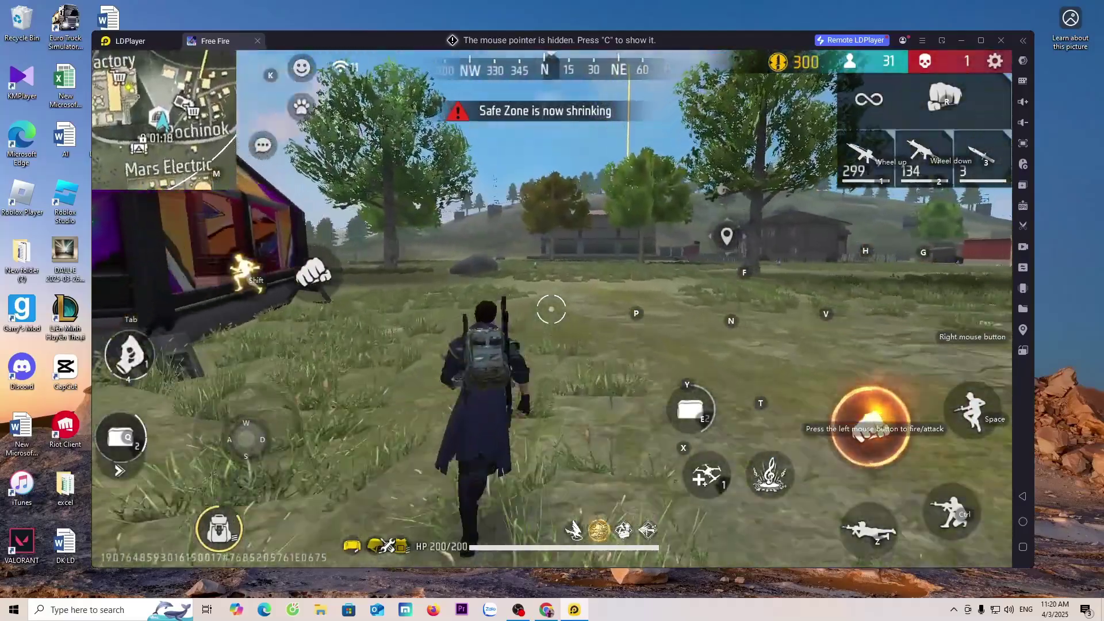
key("w")
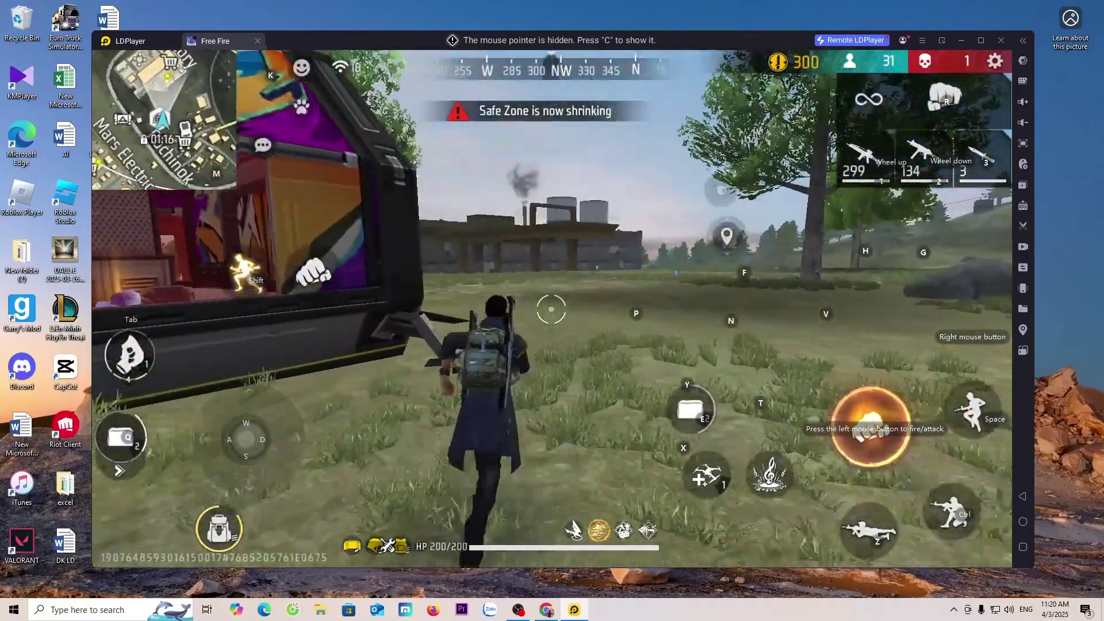
key("w")
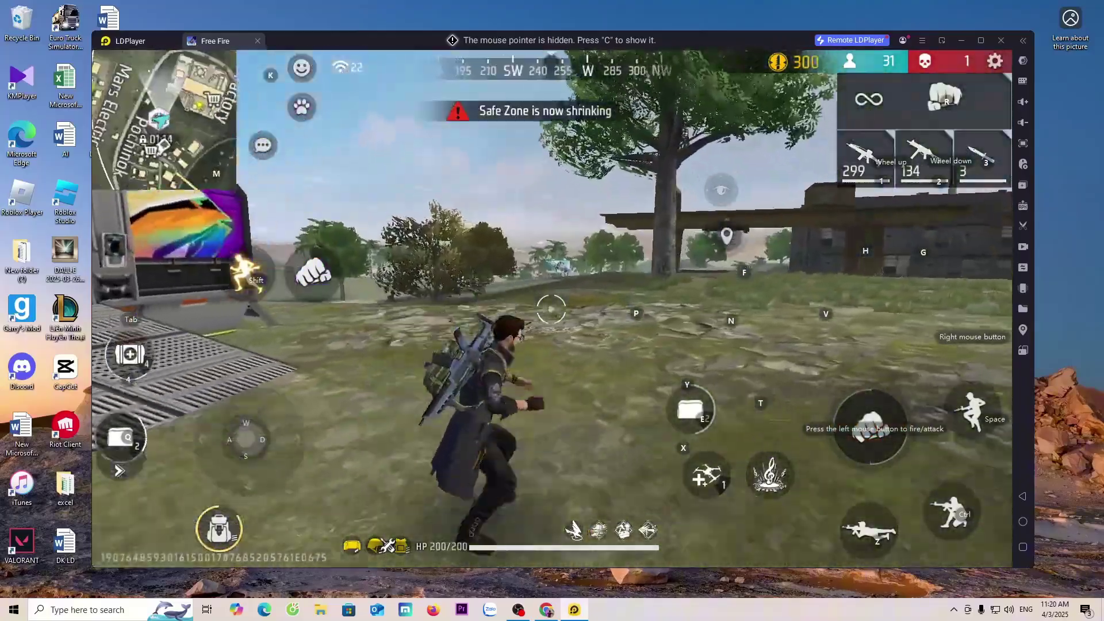
key("d")
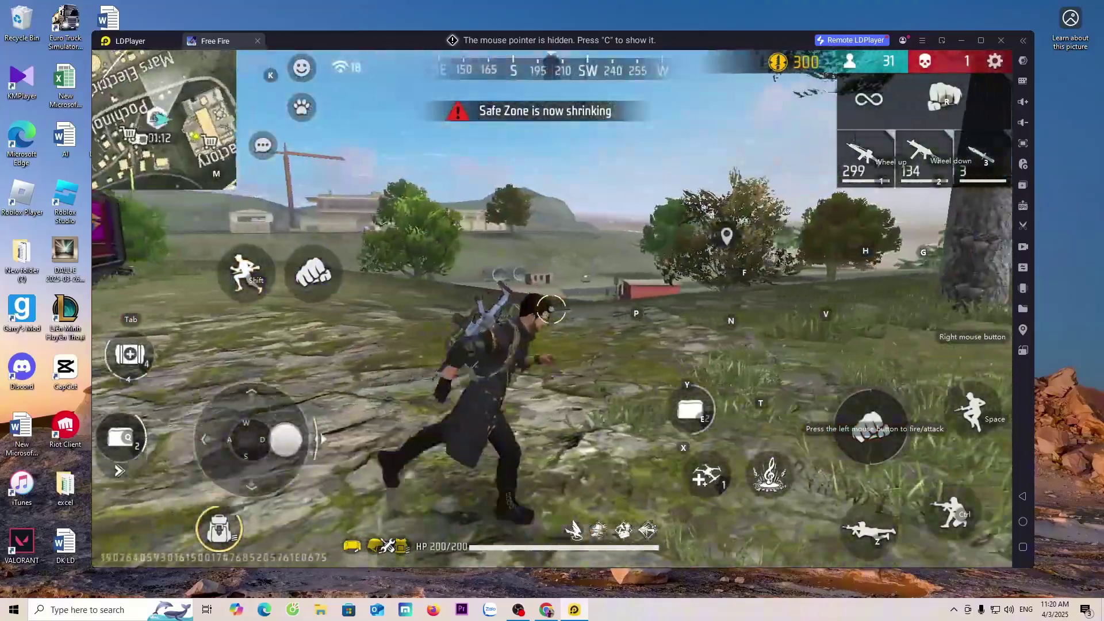
key("w")
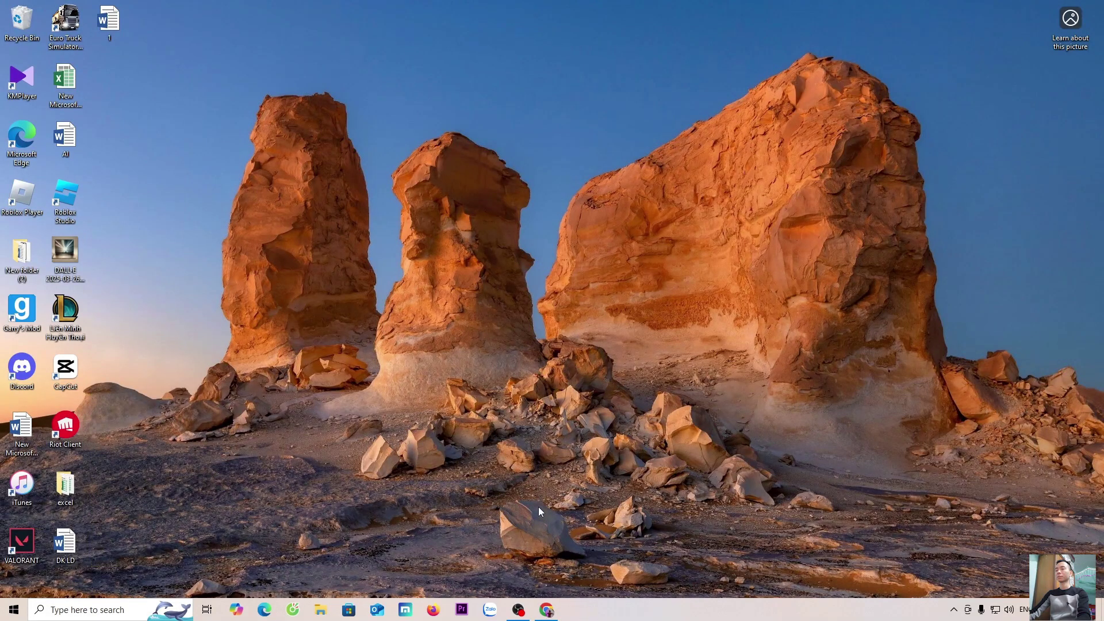
Switch to Chrome, download LDPlayer 9 from its official website and install the emulator.
left_click(547, 609)
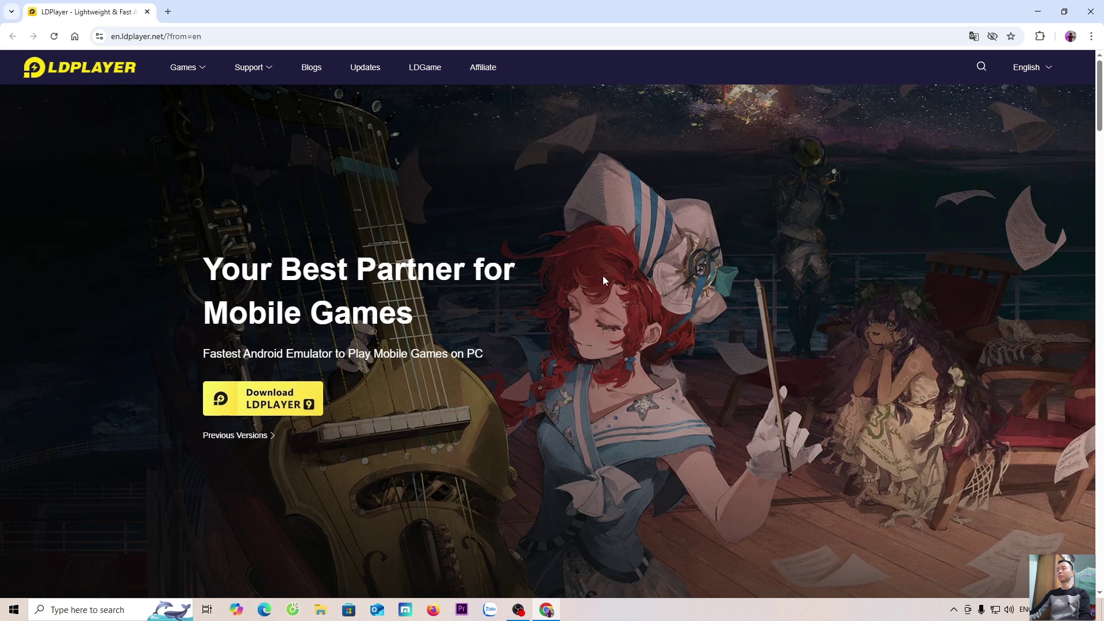
left_click(298, 406)
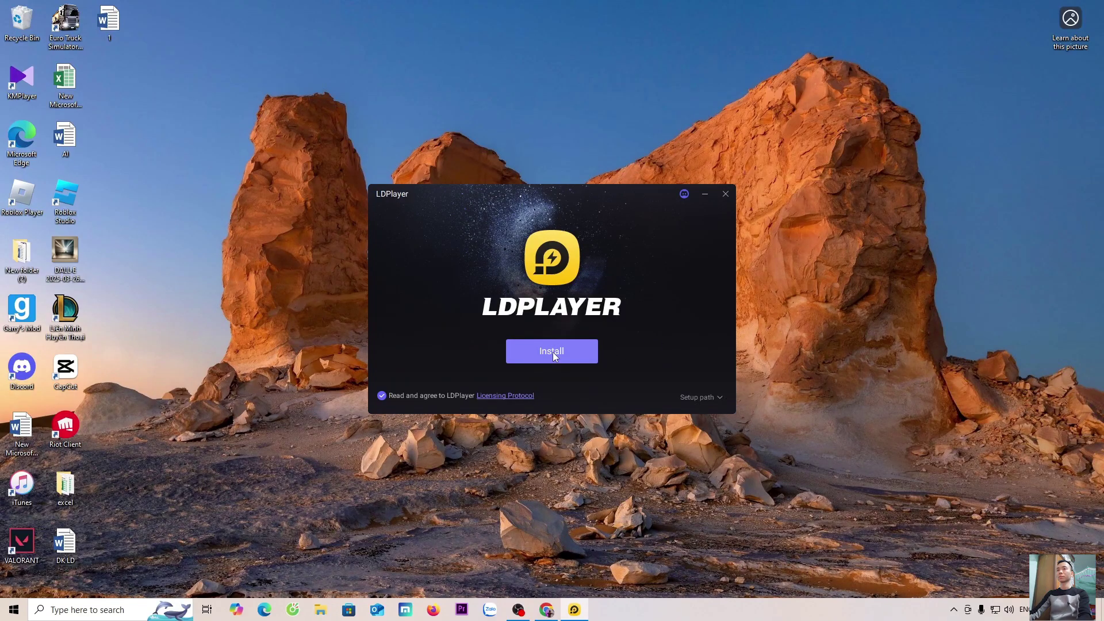
left_click(554, 352)
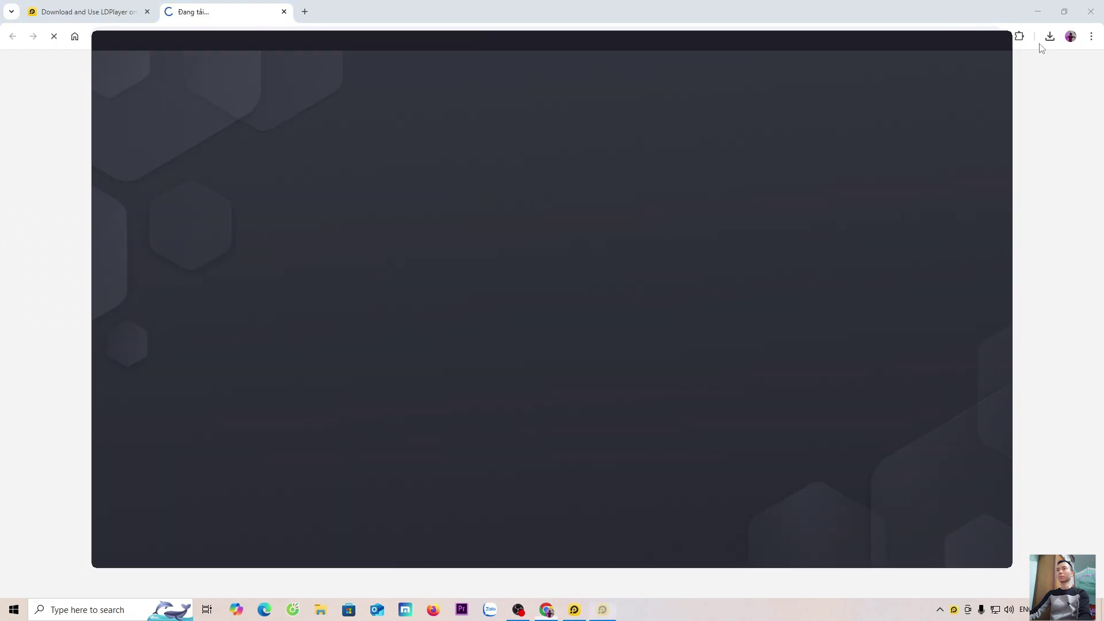
left_click(1039, 8)
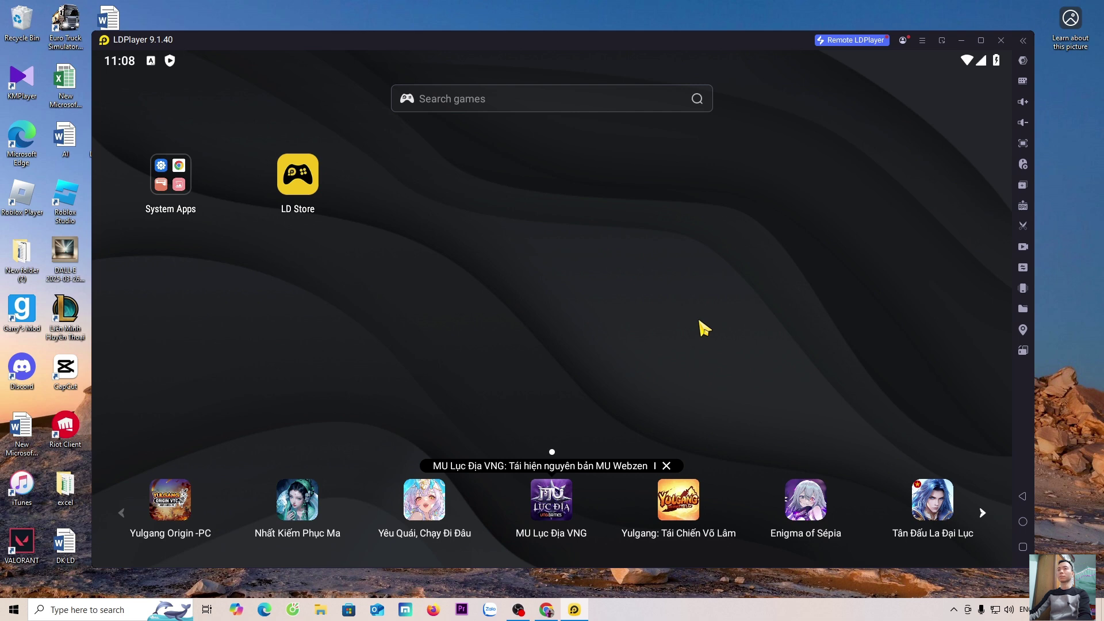
Search the emulator's Play Store for "free fire" and install Garena International I's Free Fire, closing the store when done.
left_click(178, 188)
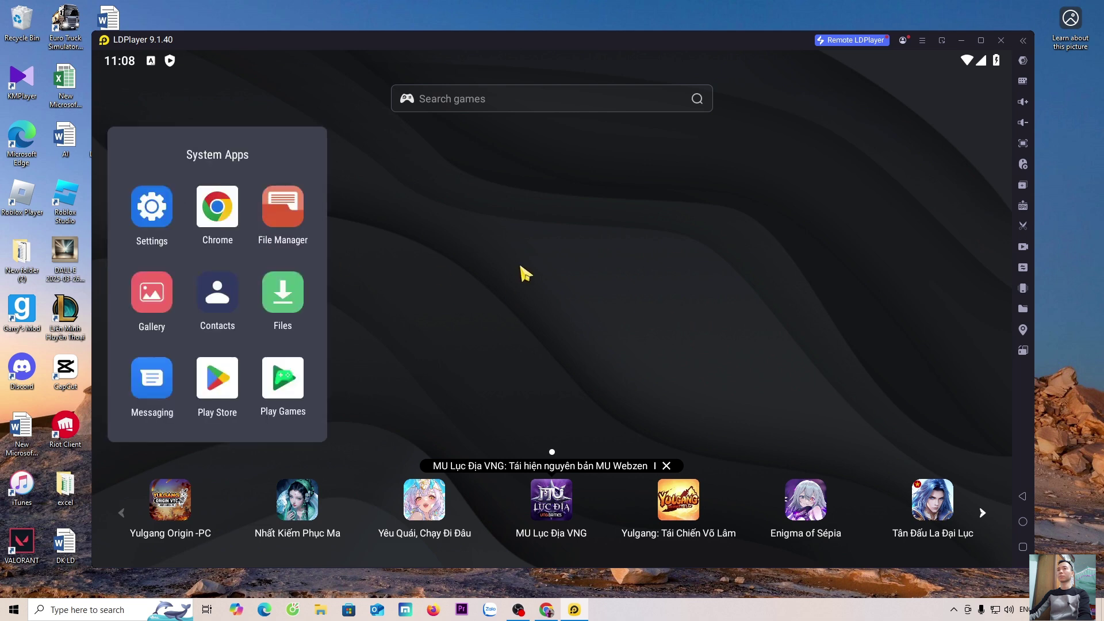
left_click(215, 385)
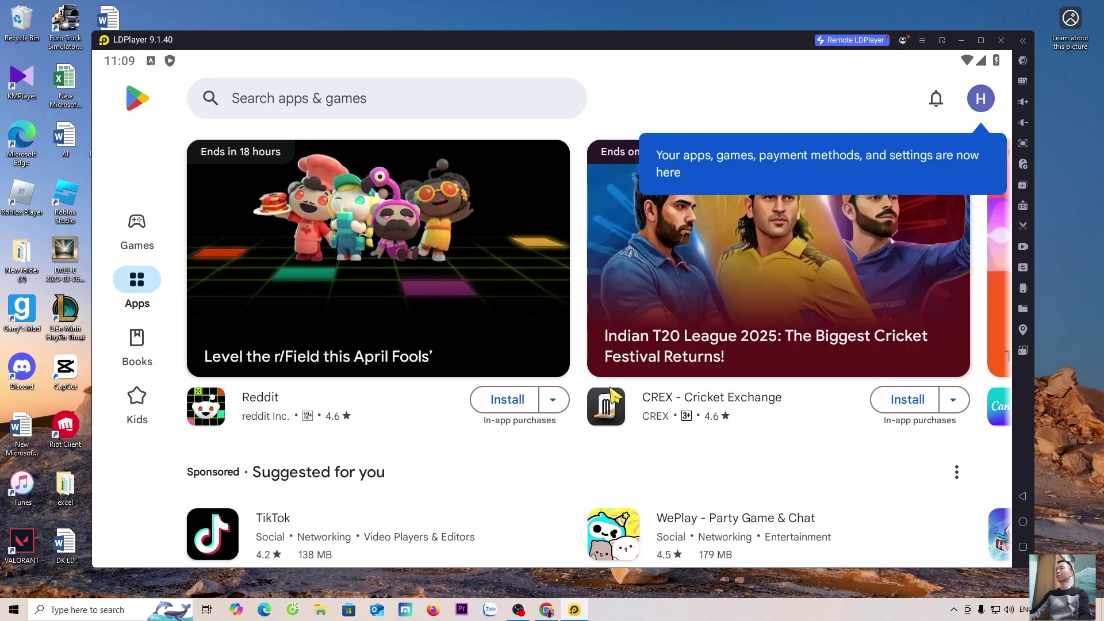
left_click(405, 110)
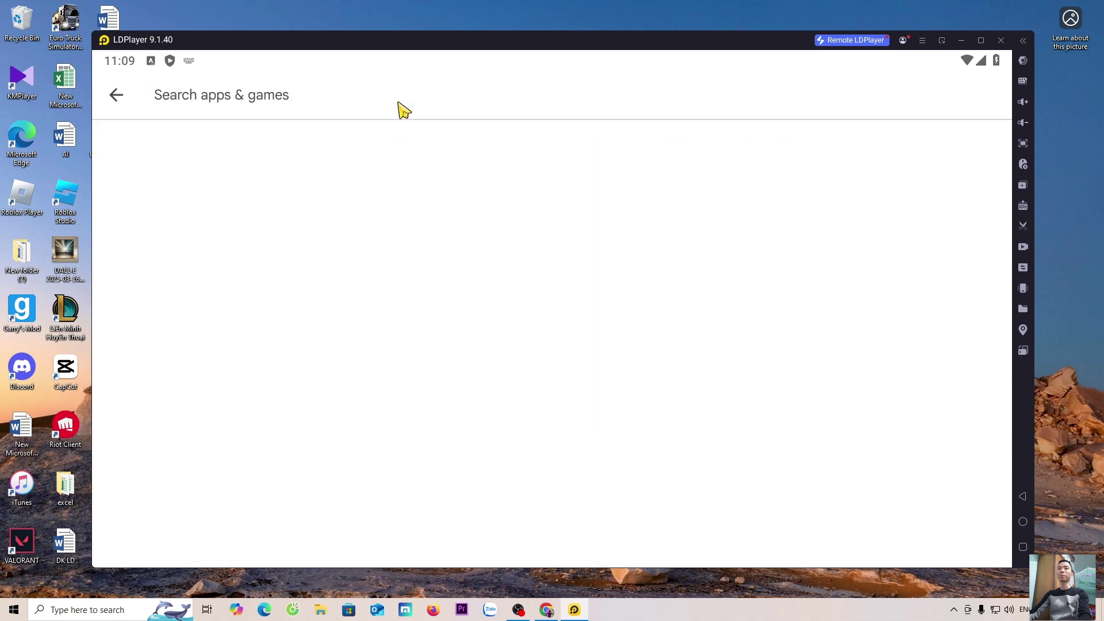
type("free fire")
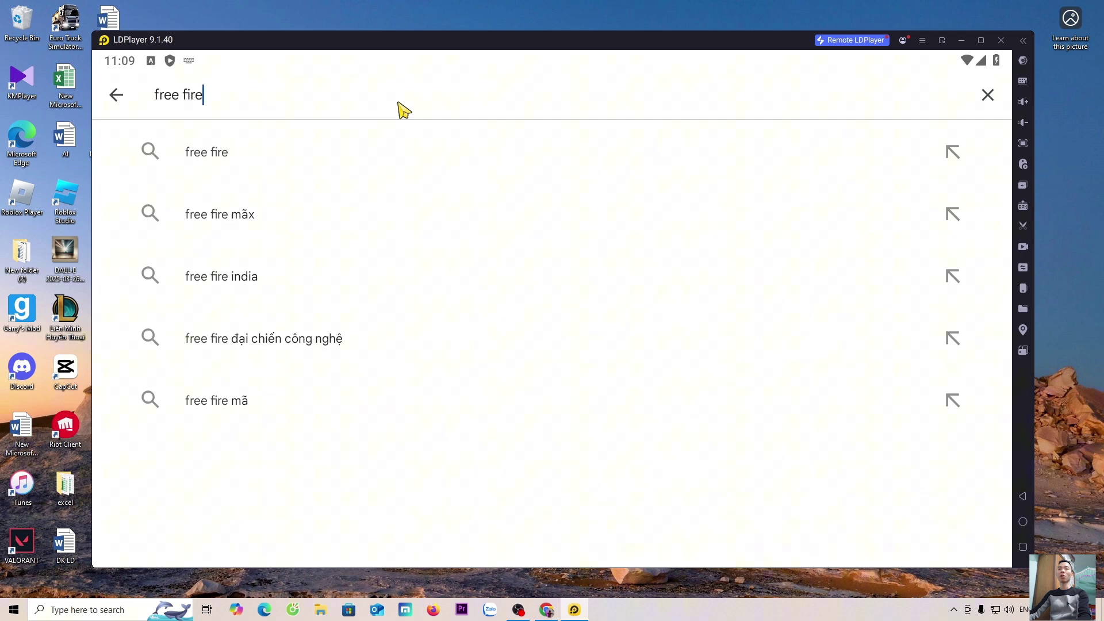
left_click(209, 158)
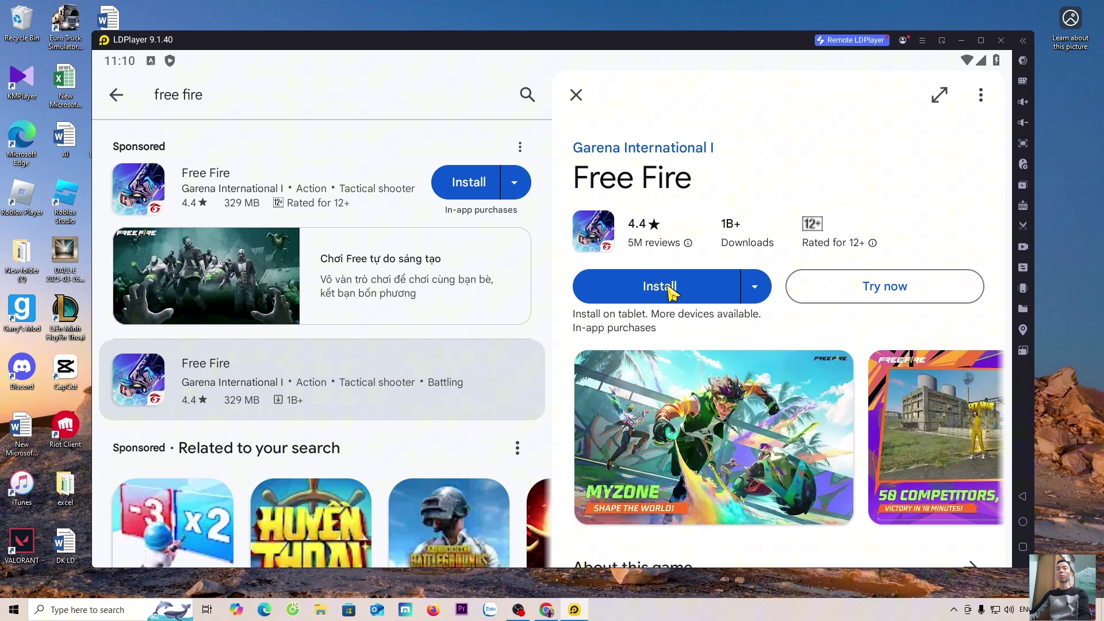
left_click(660, 286)
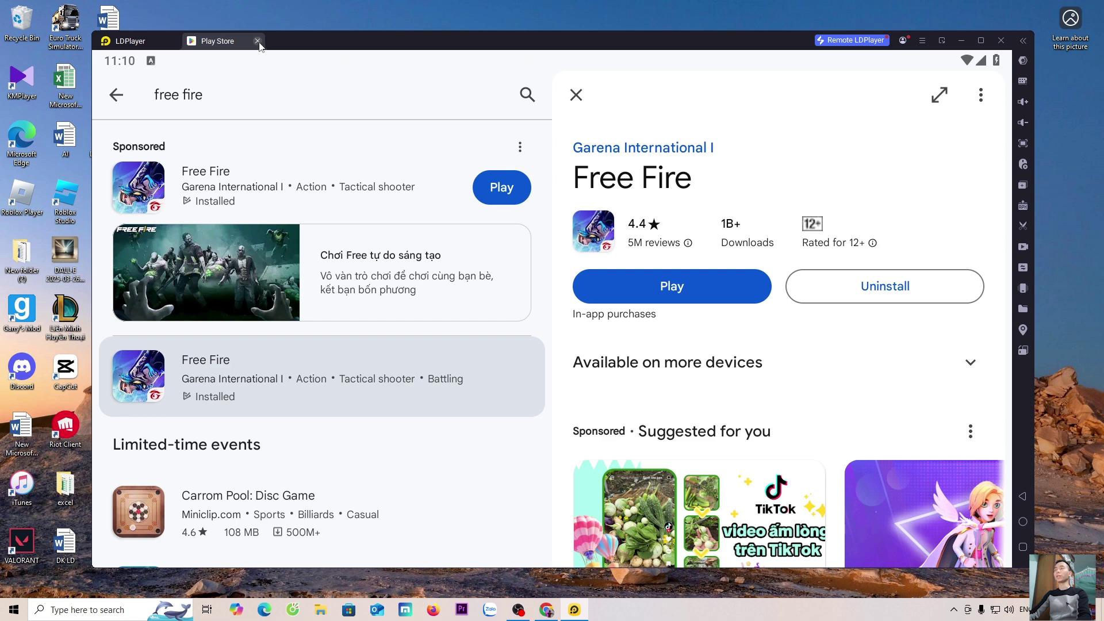
left_click(258, 40)
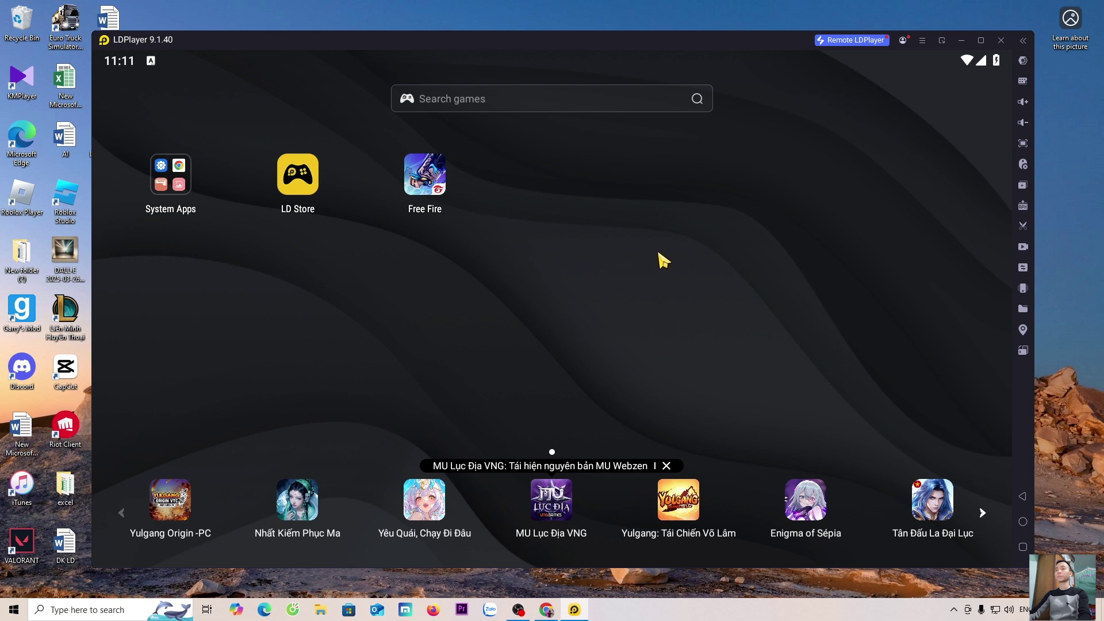
Review the emulator's resolution, window and FPS display settings, and try full-screen mode before returning to the window.
left_click(922, 40)
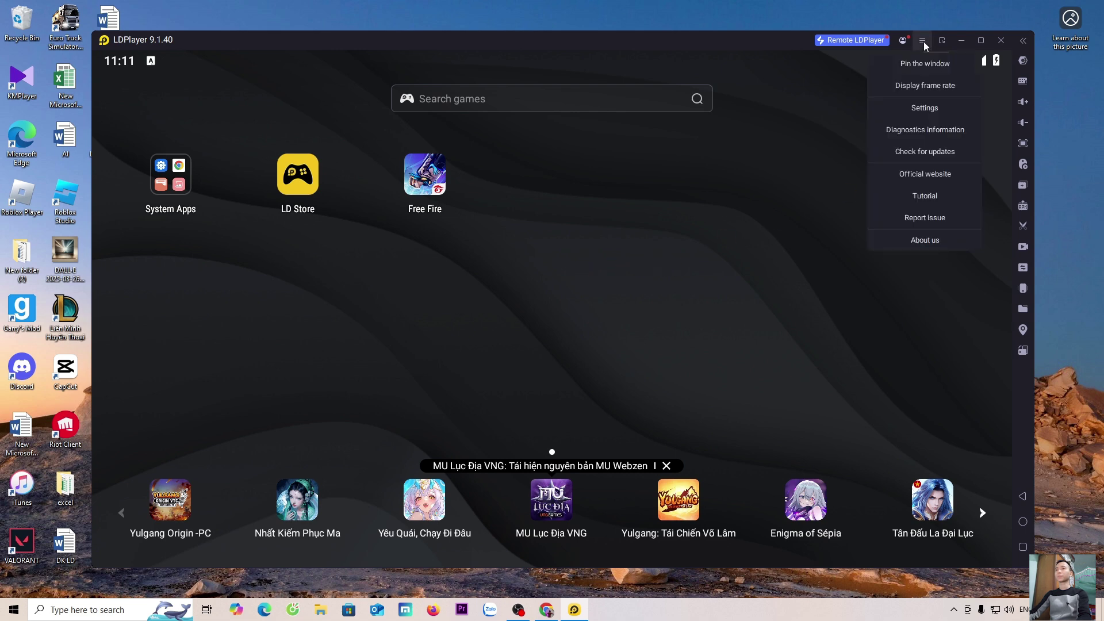
left_click(935, 110)
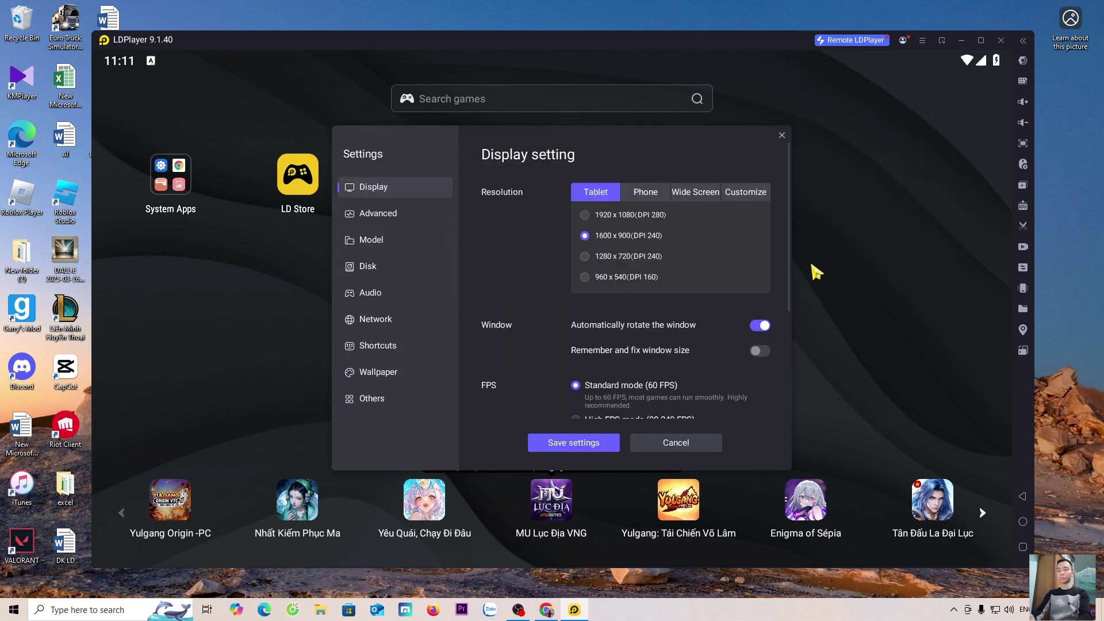
left_click(781, 135)
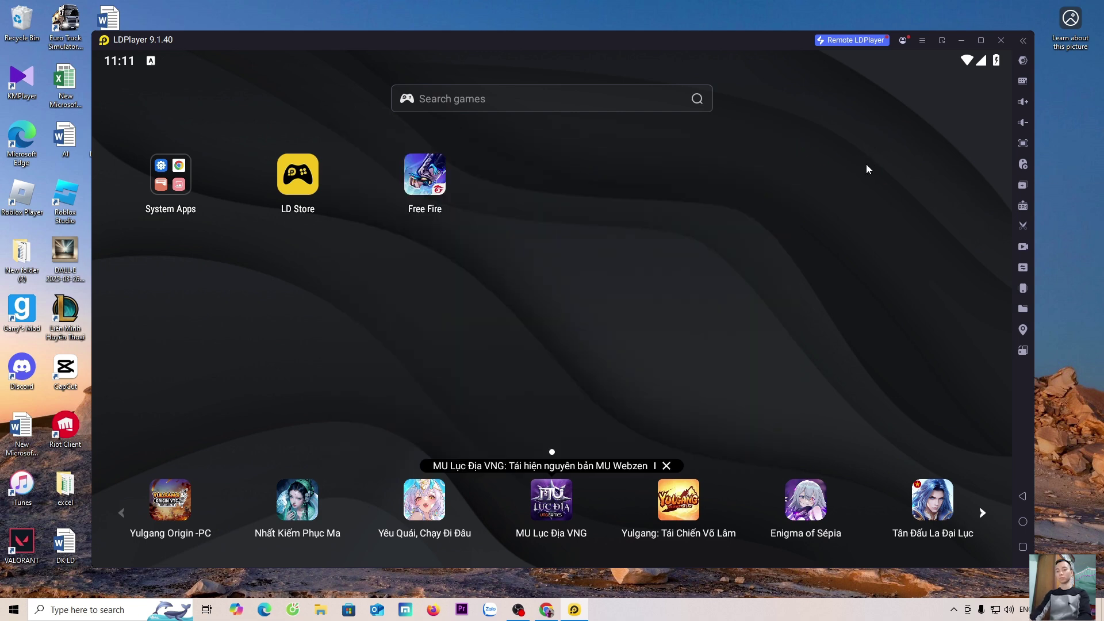
key("F11")
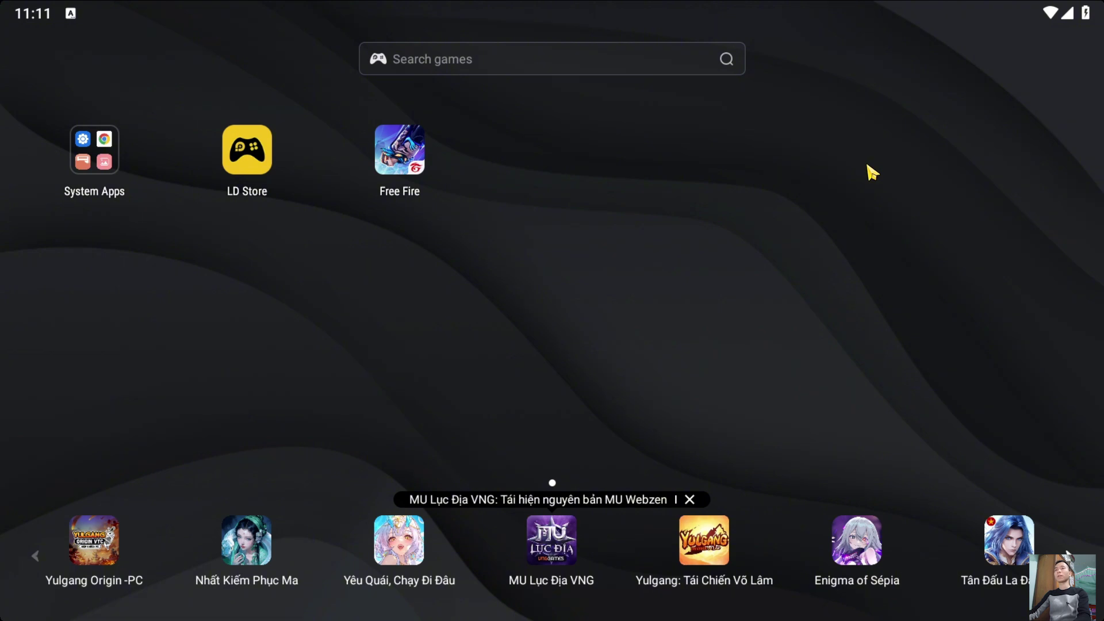
key("F11")
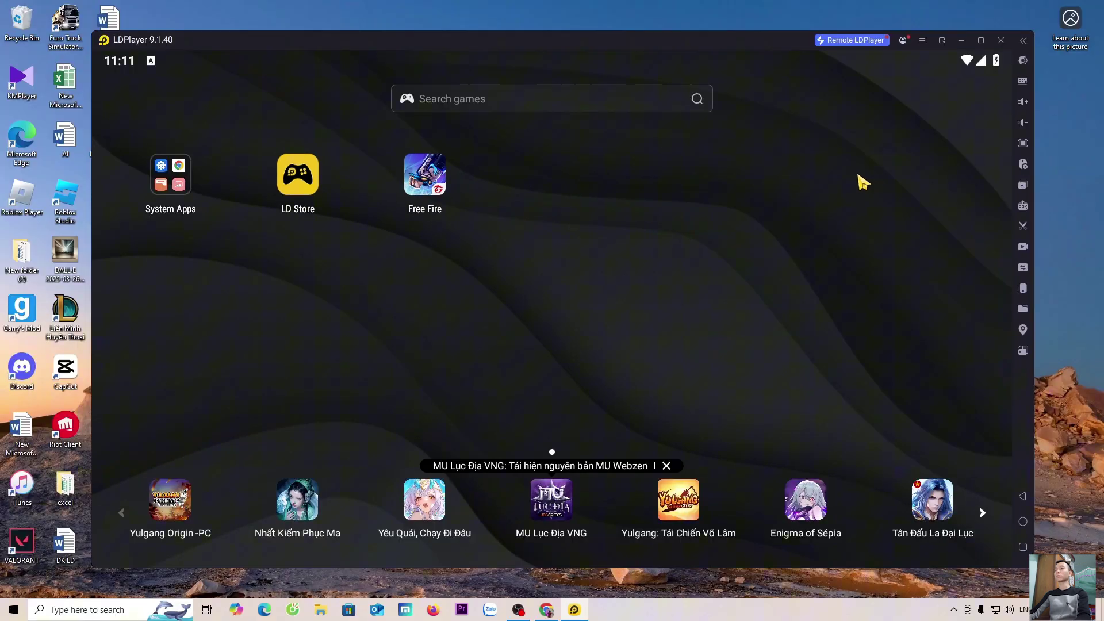
Examine the keymap settings for the emulator's home screen and save the Customize scheme.
left_click(1024, 83)
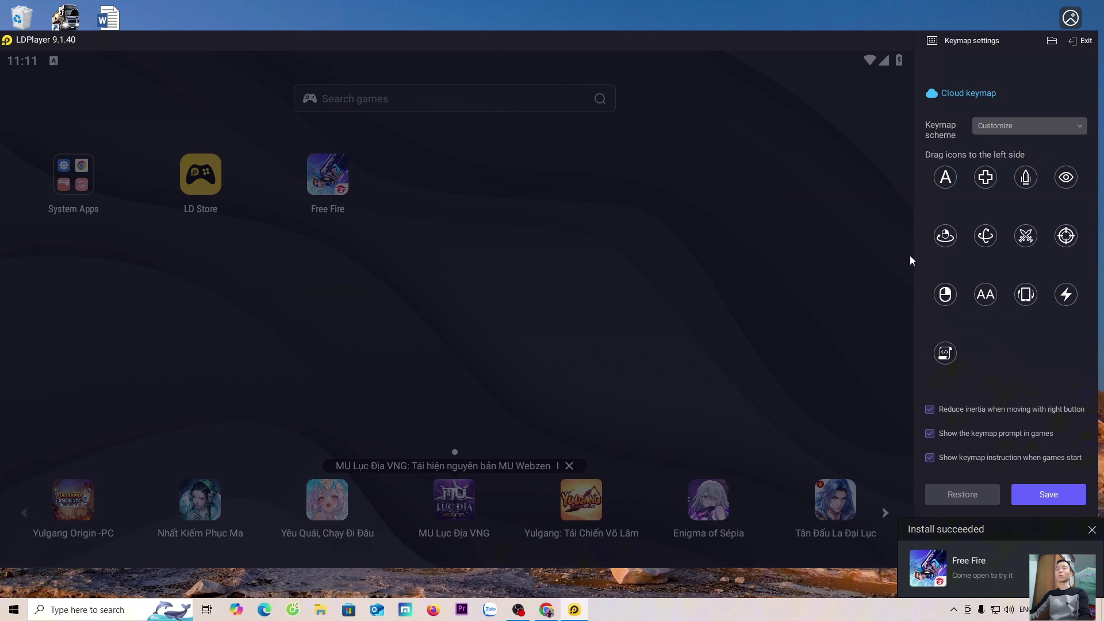
left_click(1049, 494)
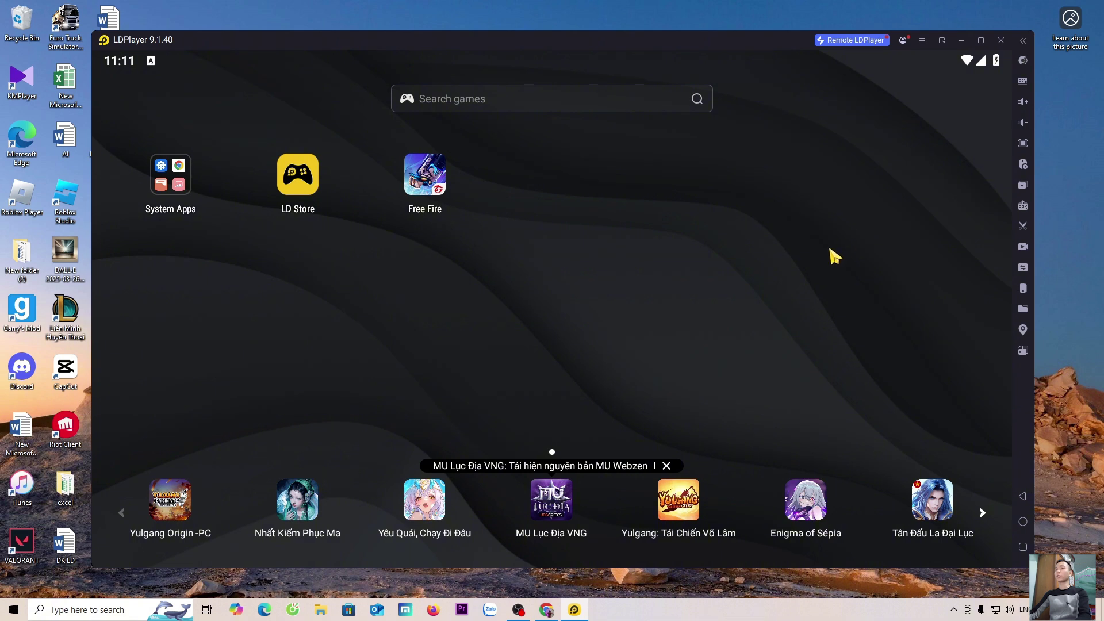
Launch Free Fire and switch its custom HUD layout to Preset 2 in the in-match control settings.
left_click(426, 178)
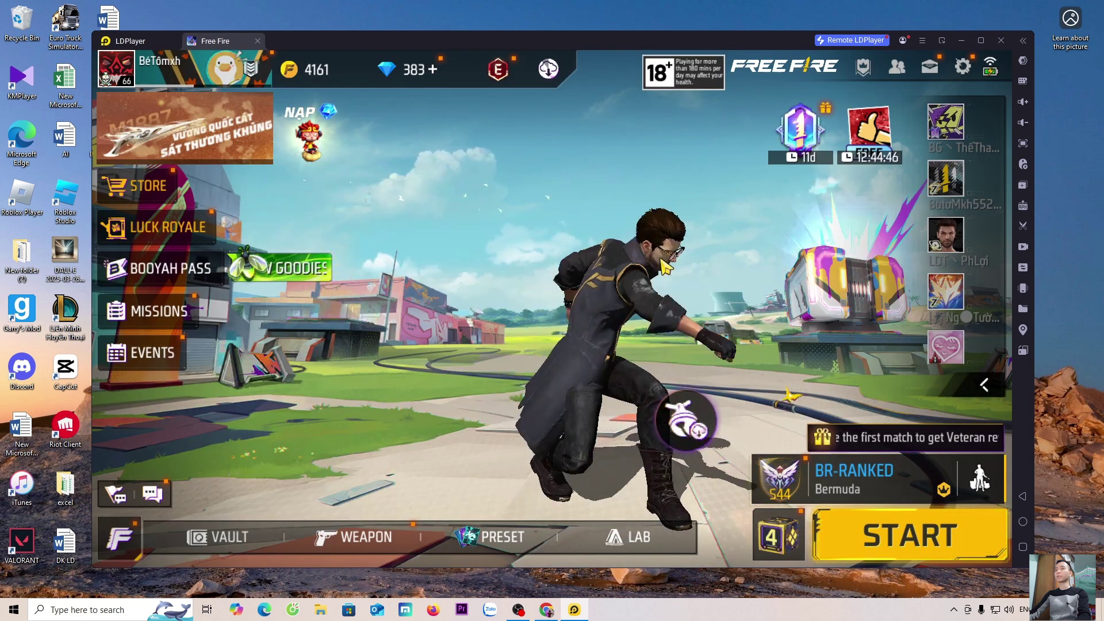
left_click(966, 67)
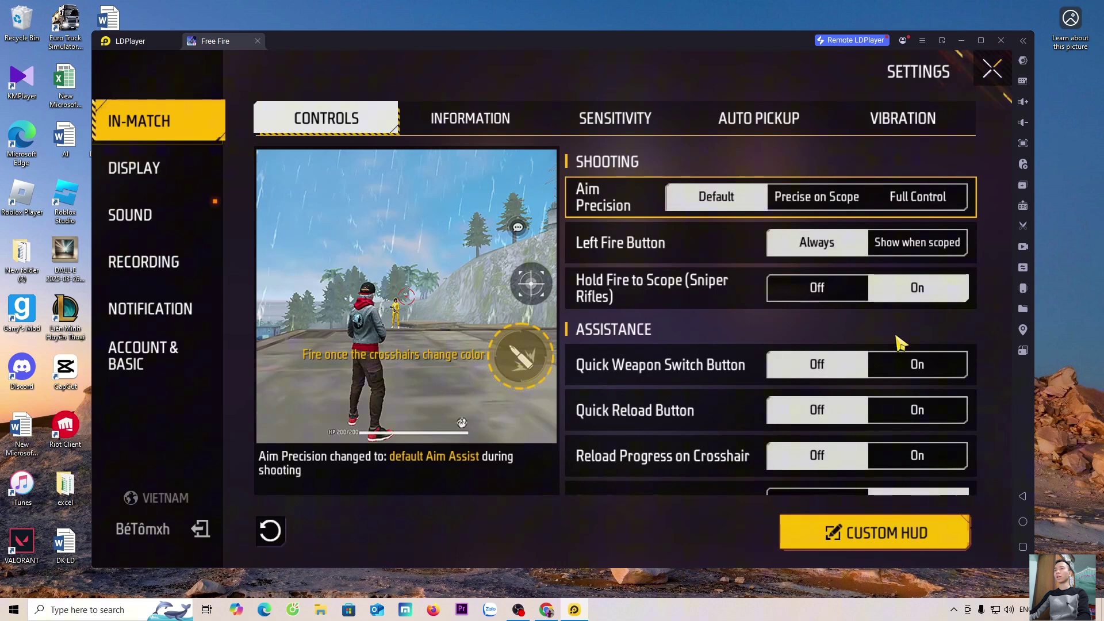
left_click(929, 539)
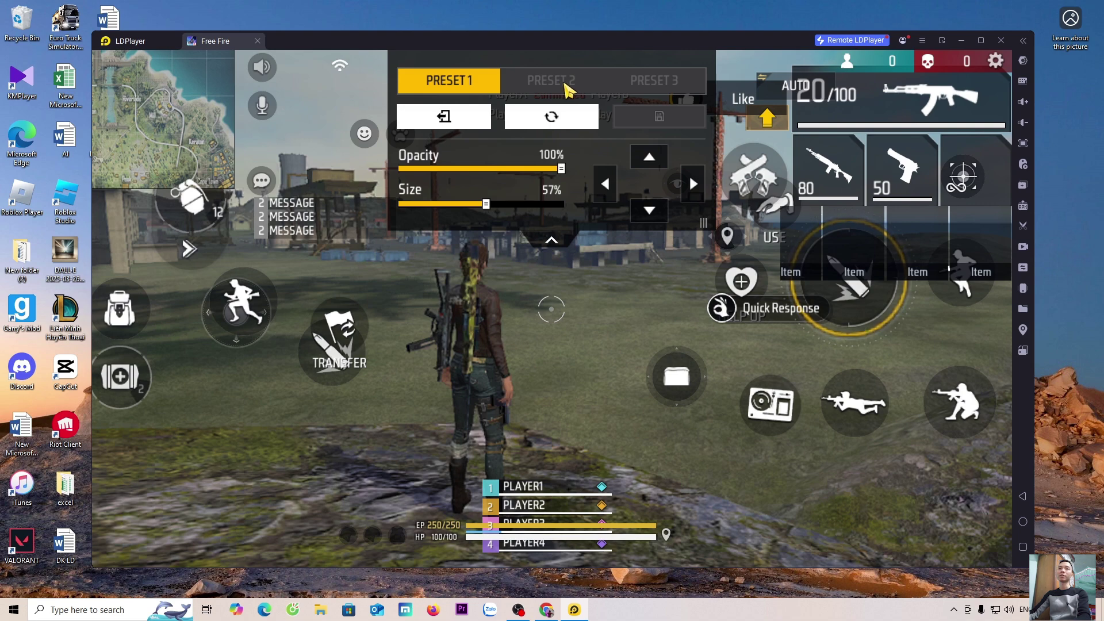
left_click(551, 81)
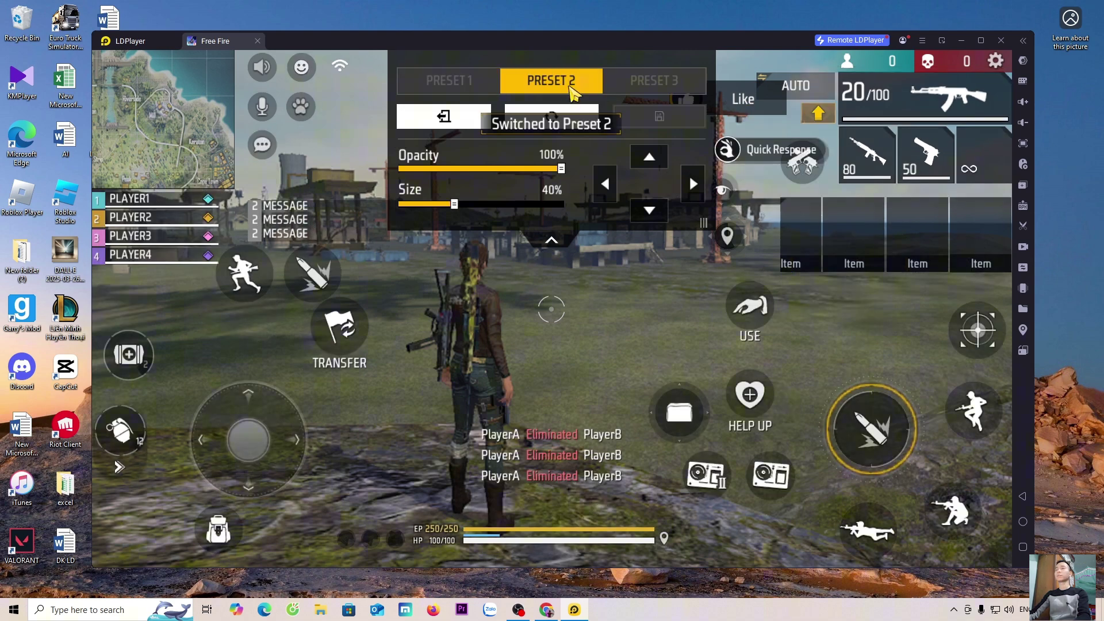
In the game's keymap, centre the Z key on the prone button and add a P key between the crosshair and the N key.
left_click(1025, 82)
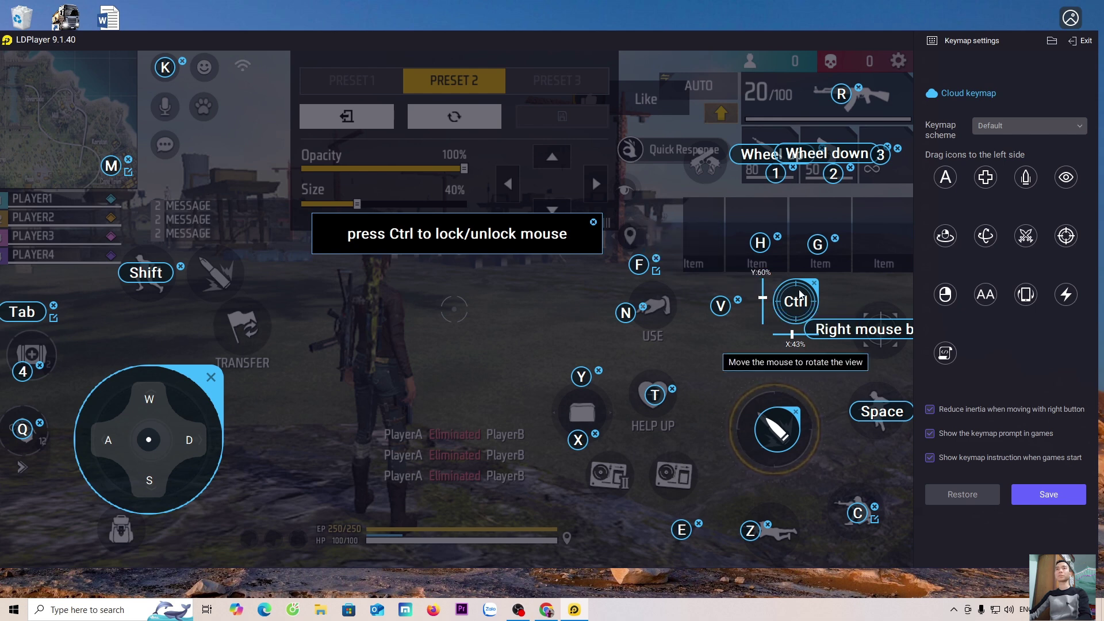
left_click_drag(752, 532, 772, 534)
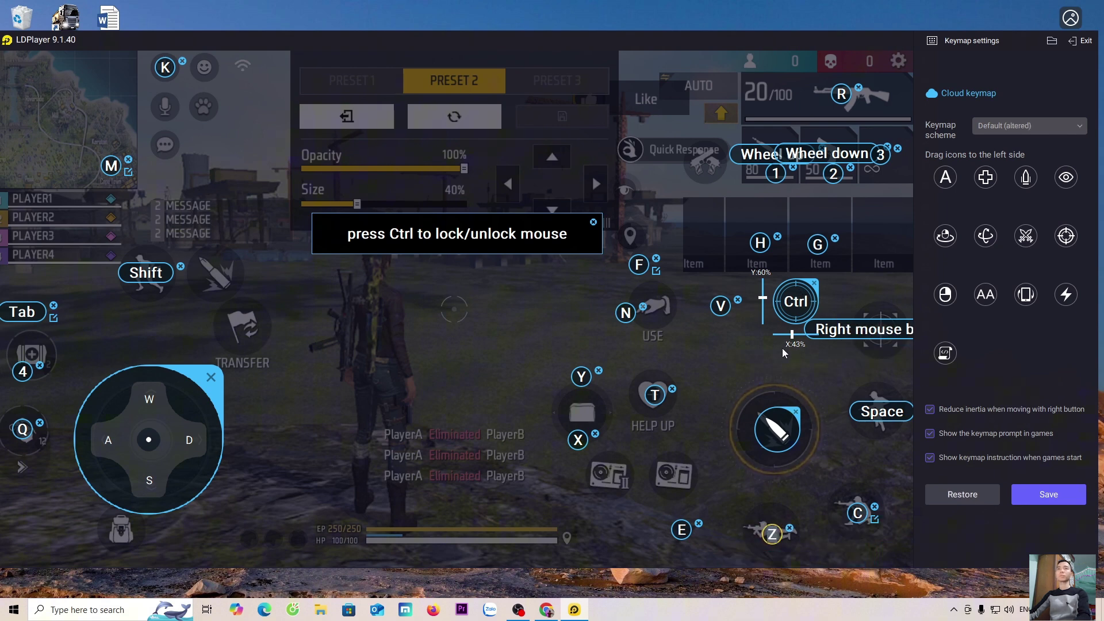
left_click(532, 307)
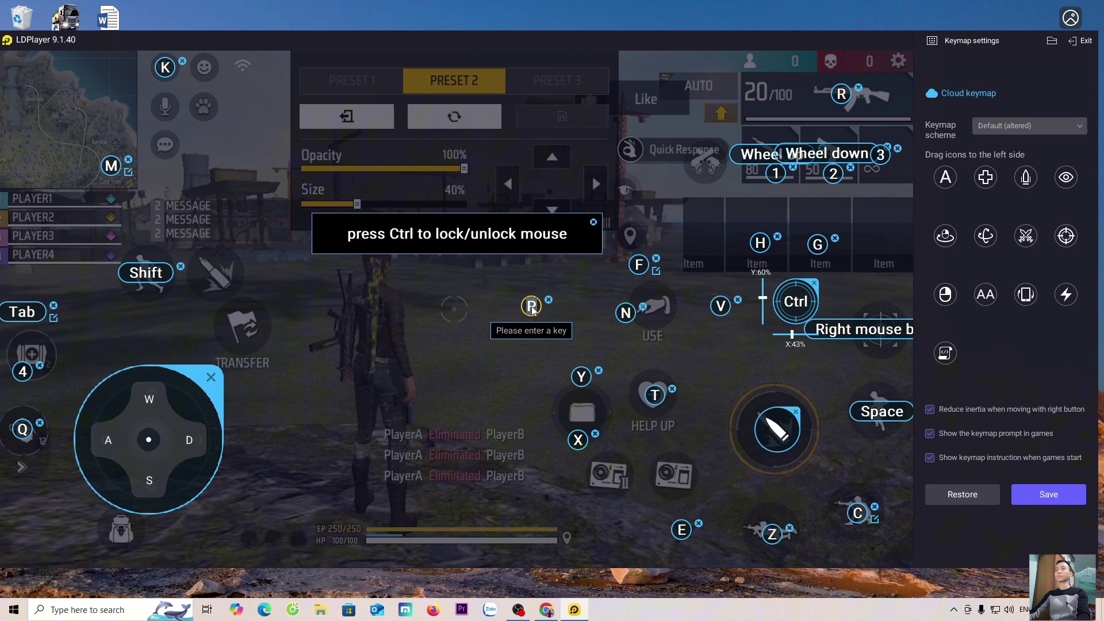
key("p")
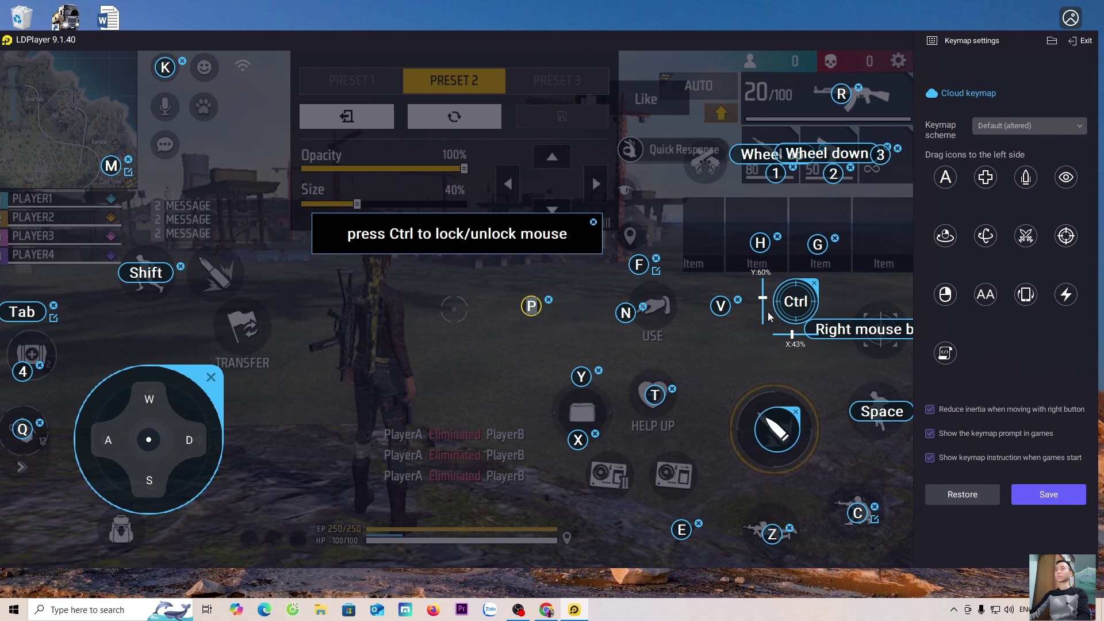
Rebind the mouse-view rotation control to the C key, replacing the existing C binding on the crouch button.
left_click(801, 302)
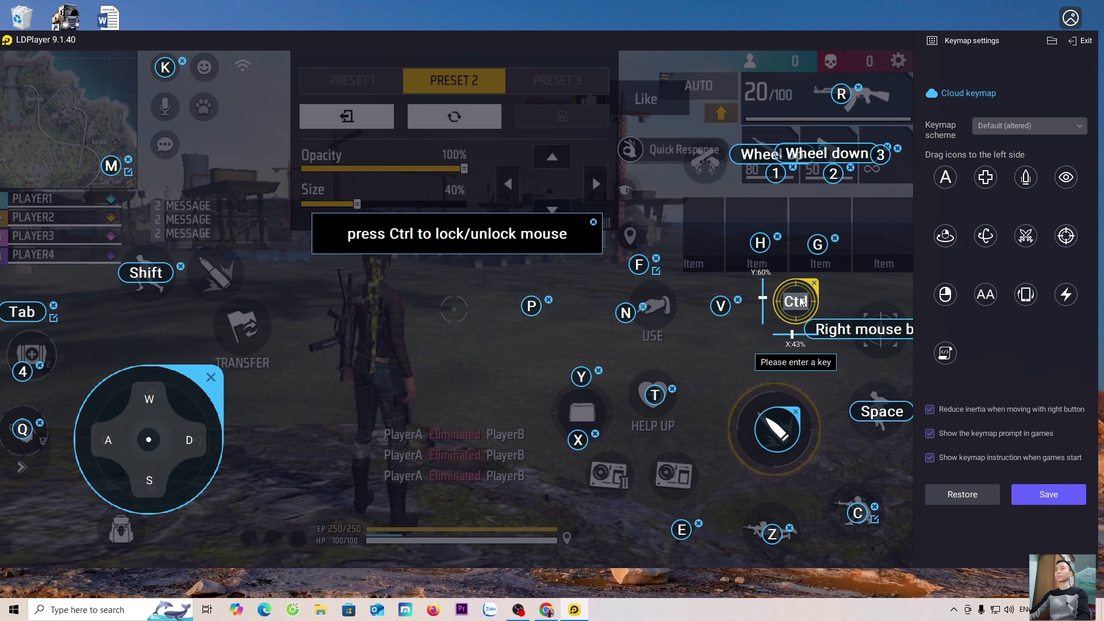
key("c")
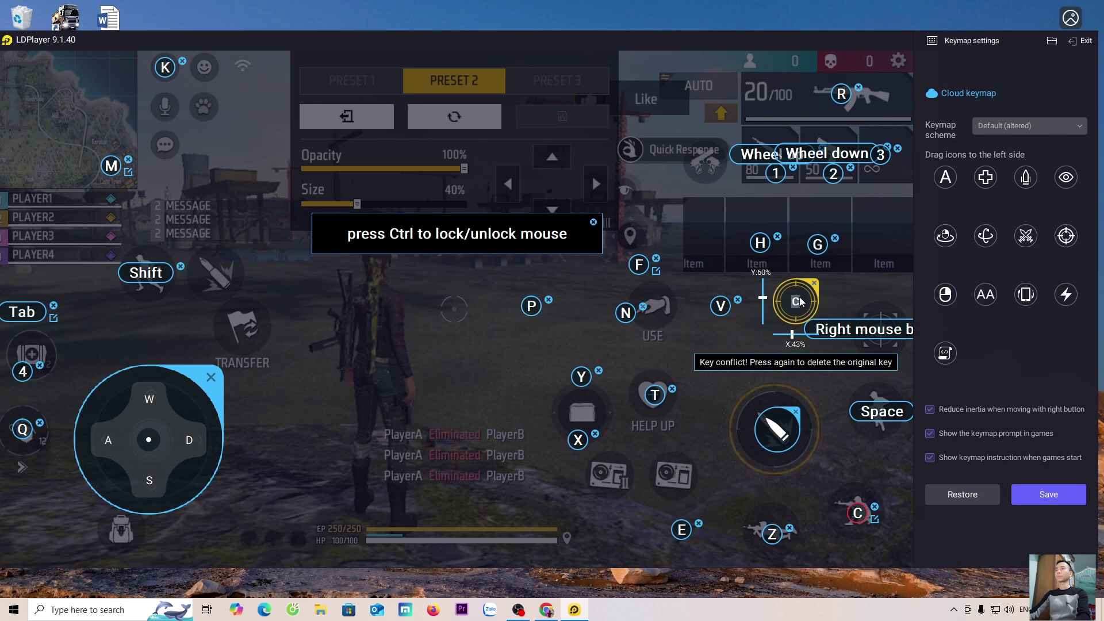
key("c")
Assign Ctrl to the crouch button, save the keymap and leave the HUD editor.
left_click(857, 510)
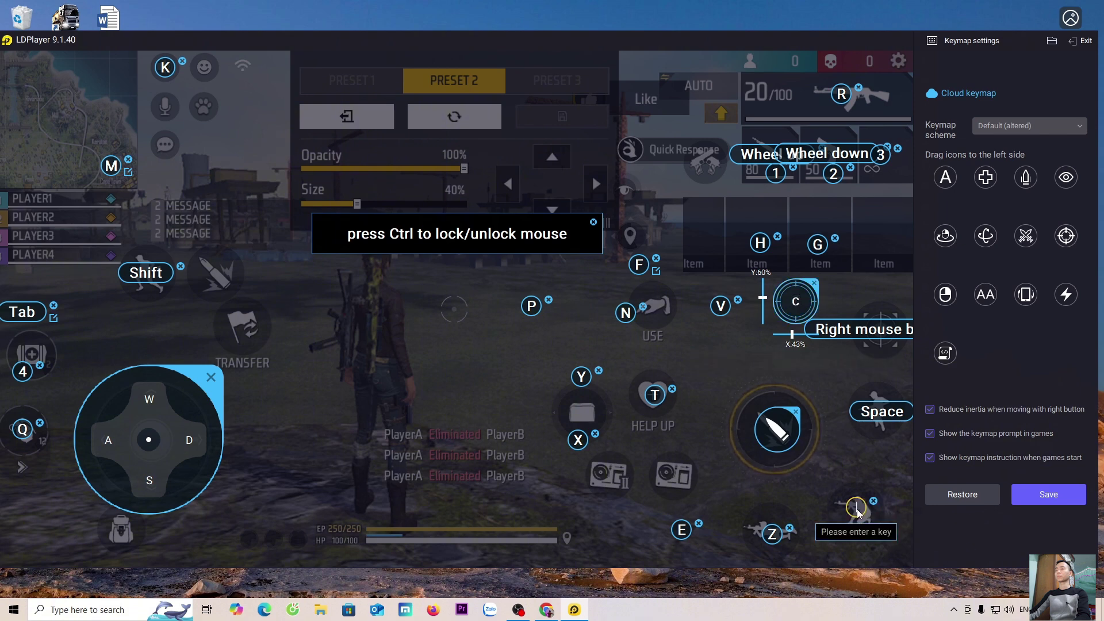
key("ctrl")
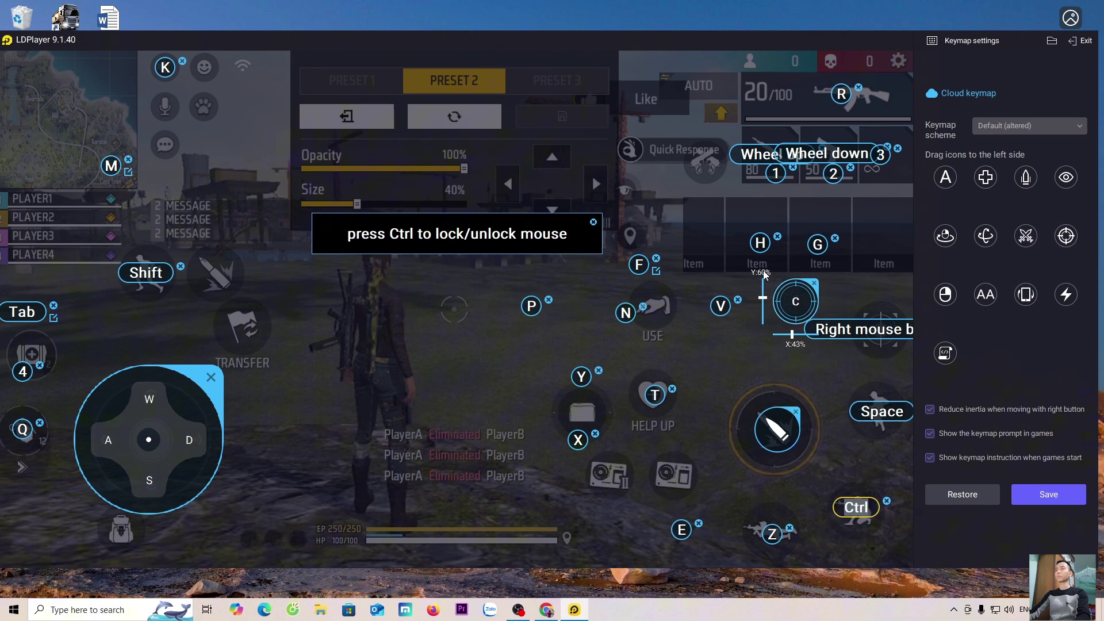
left_click(1070, 498)
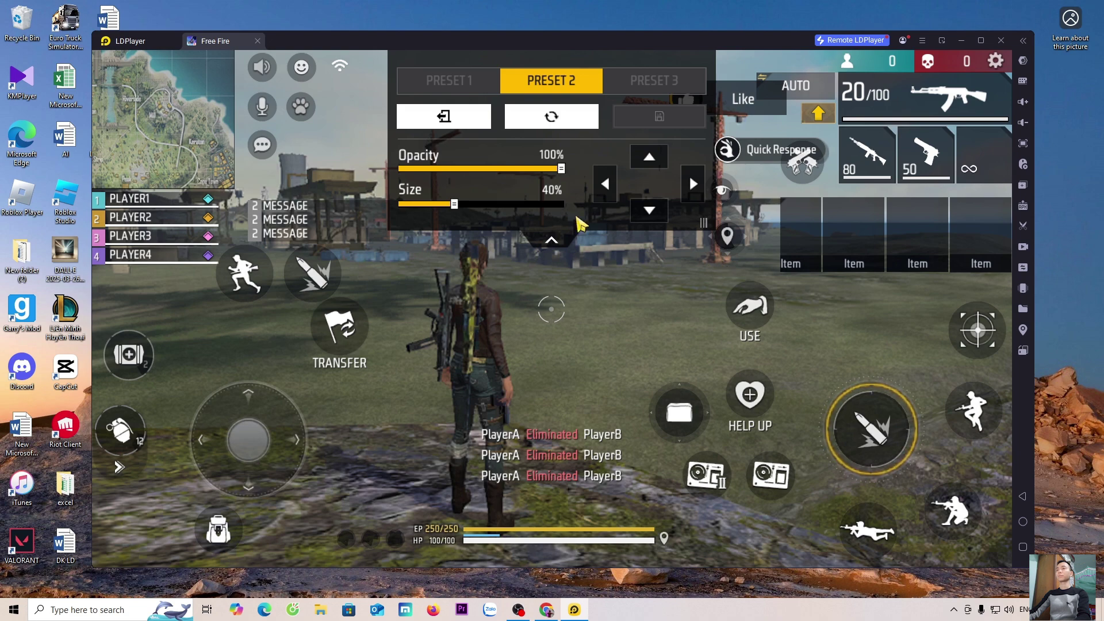
left_click(468, 119)
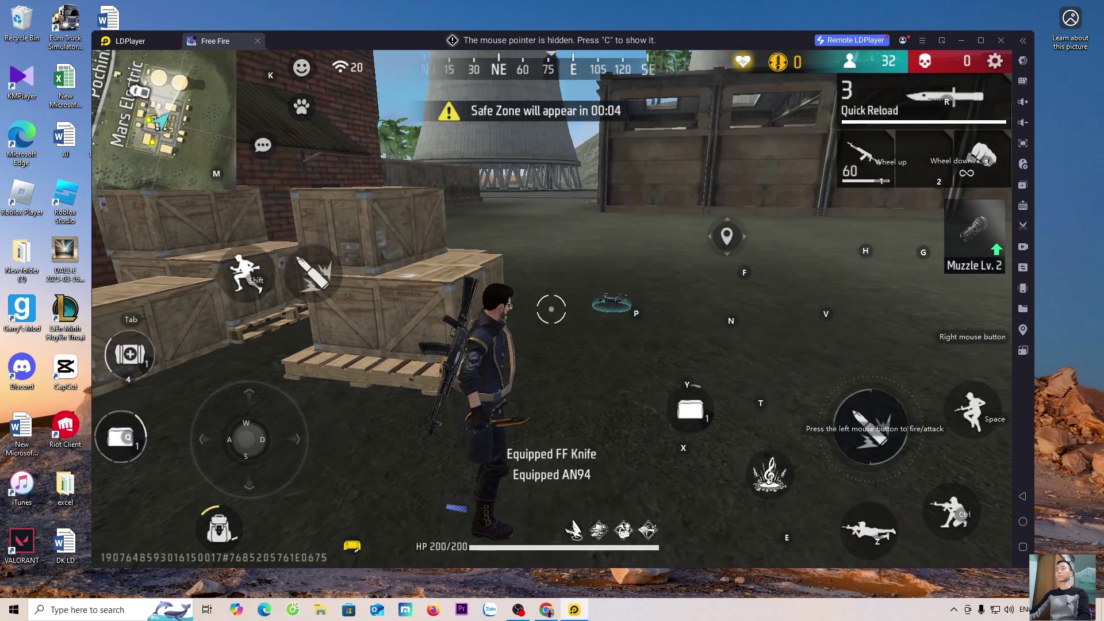
Run forward in a match to try the movement and mouse-view controls, and release the locked mouse pointer.
key("w")
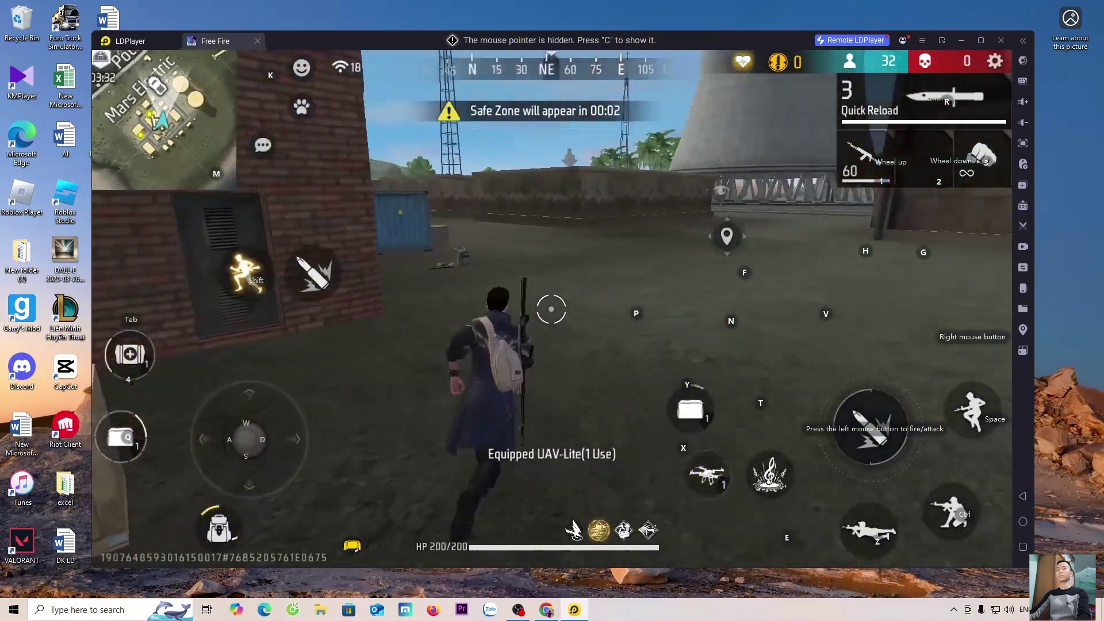
key("w")
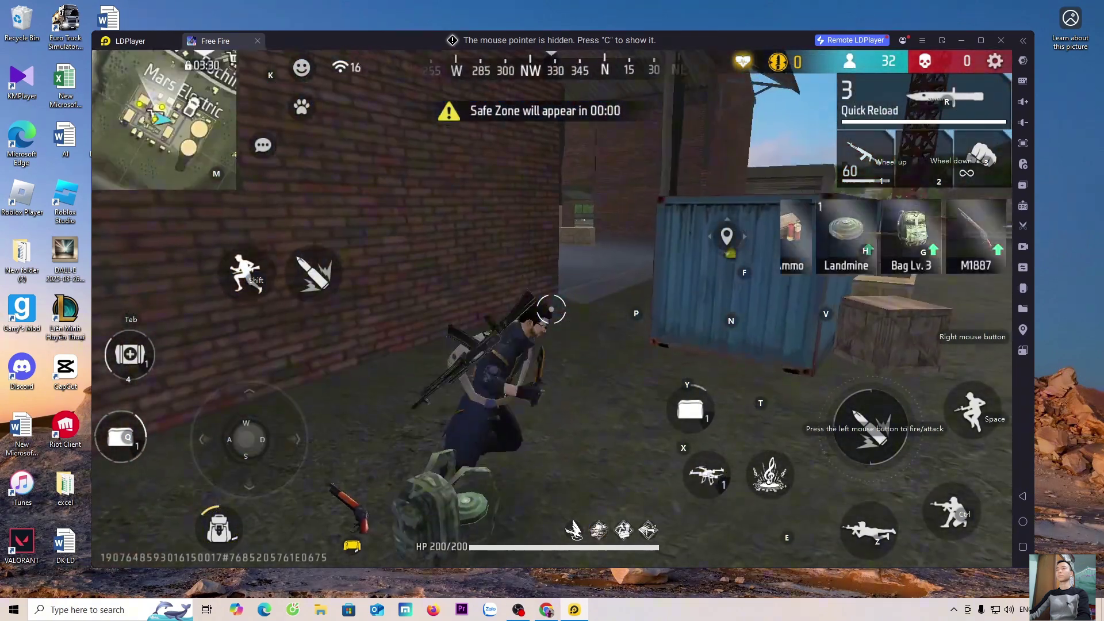
key("c")
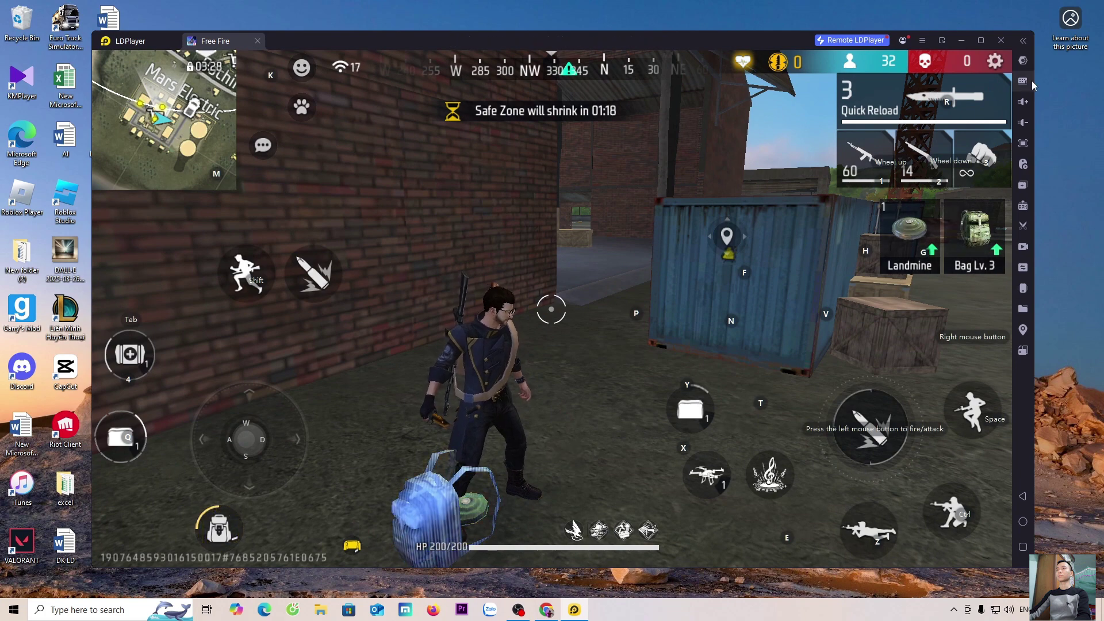
Check the mouse-view and crouch bindings in the game's keymap settings and save the scheme again.
left_click(1023, 81)
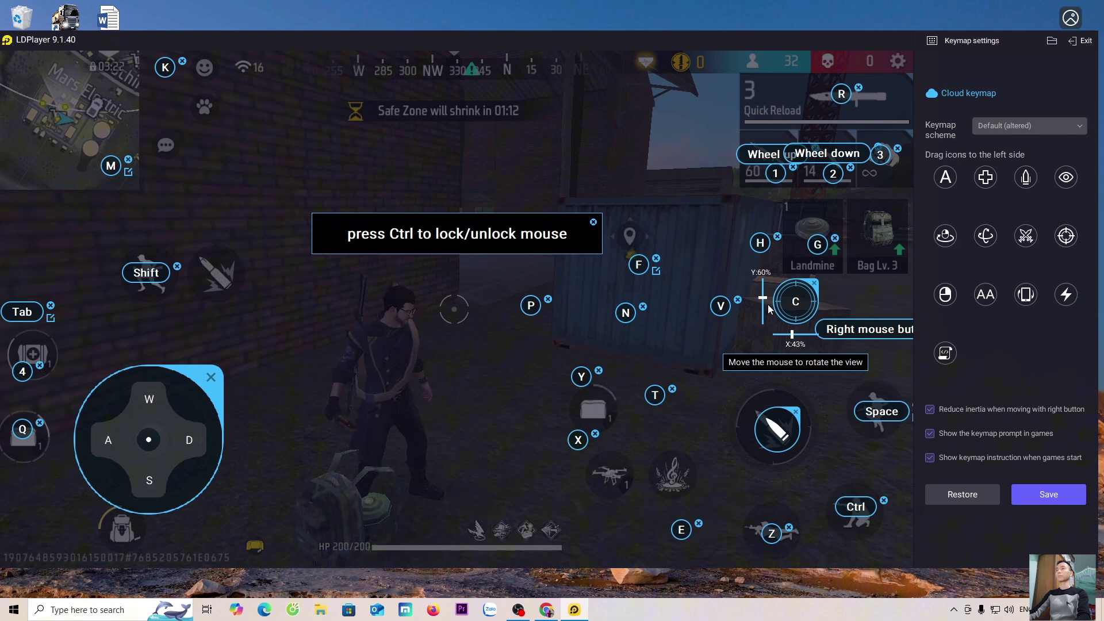
left_click(1070, 496)
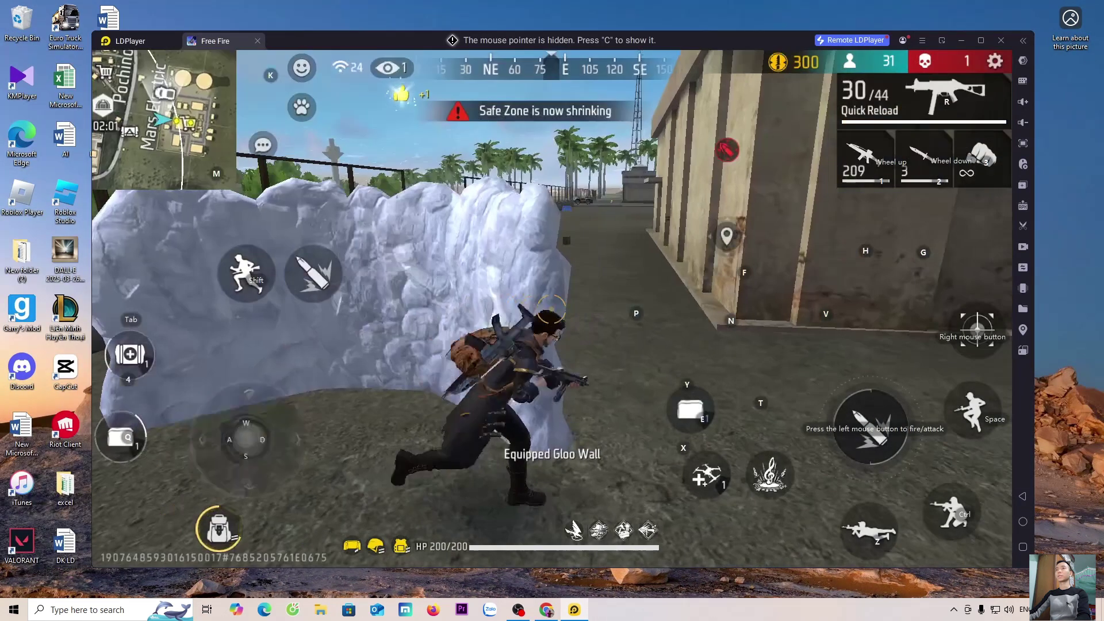
Test the keymap in the match by running, switching to weapon slot 3 and back to slot 1, and running on.
key("w")
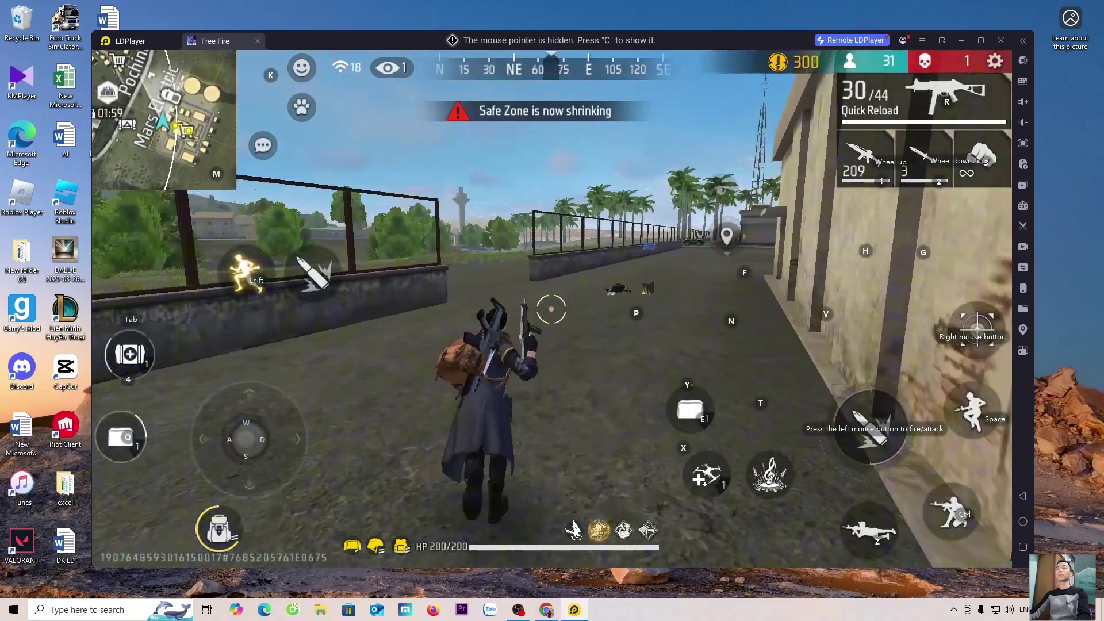
key("3")
key("d")
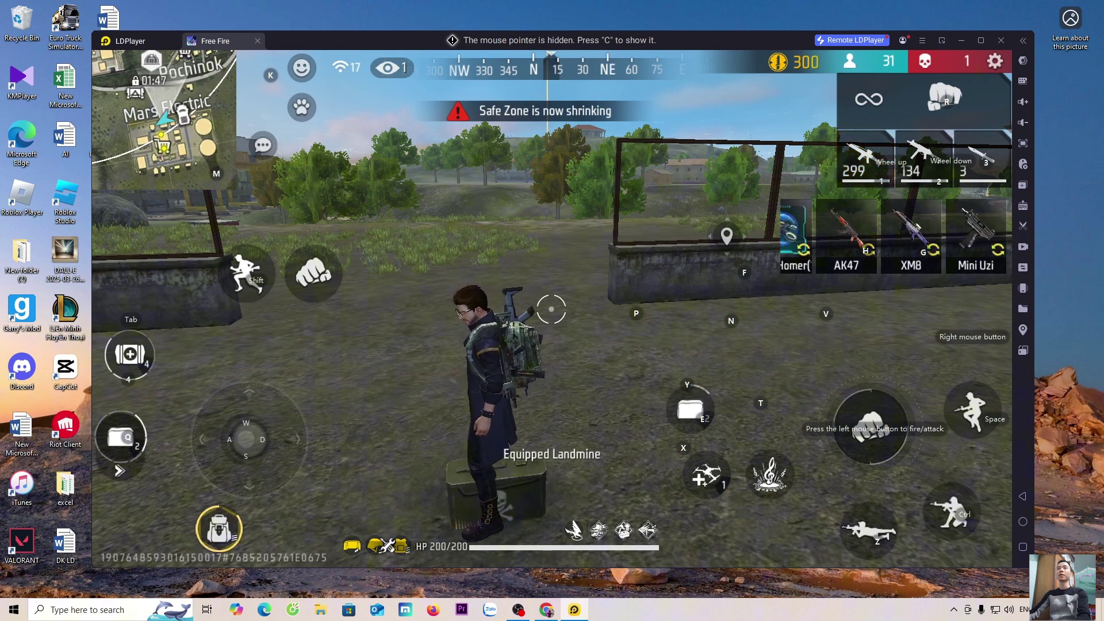
key("1")
key("w")
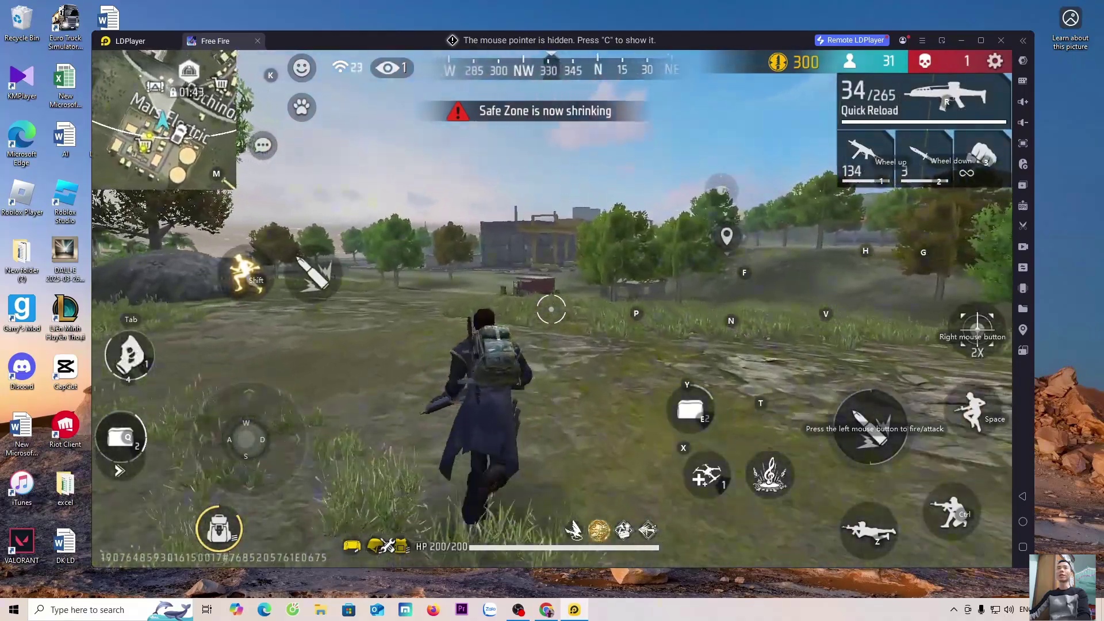